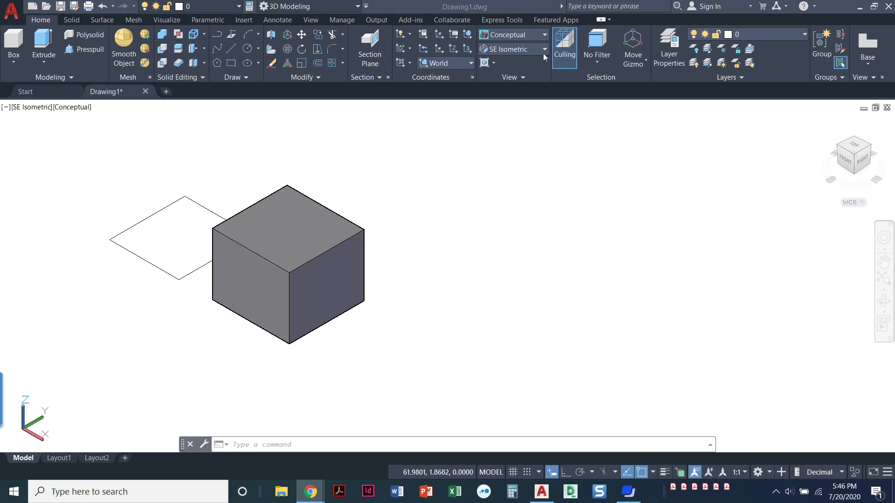
Switch the viewport to the 2D Wireframe visual style
left_click(766, 33)
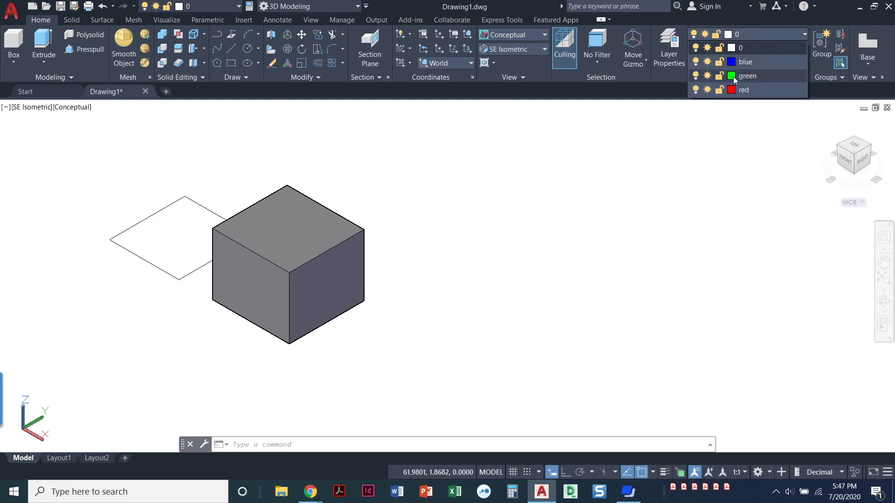
left_click(493, 249)
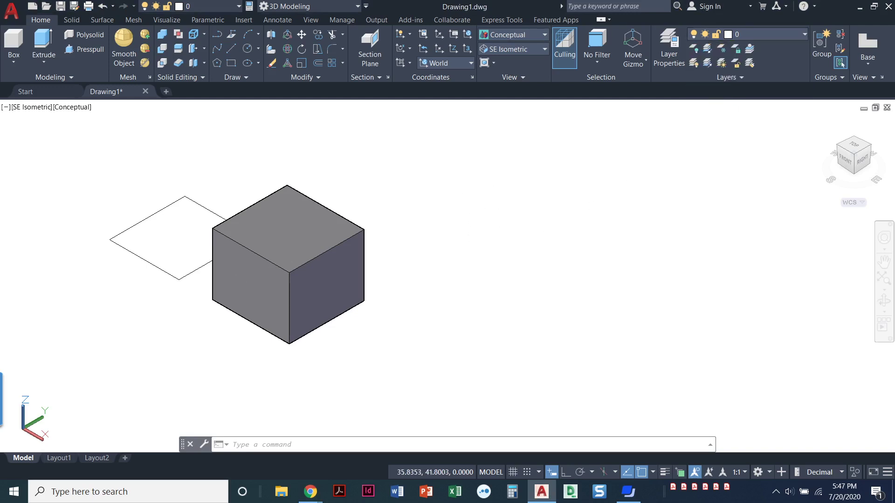
key("Escape")
key("Escape")
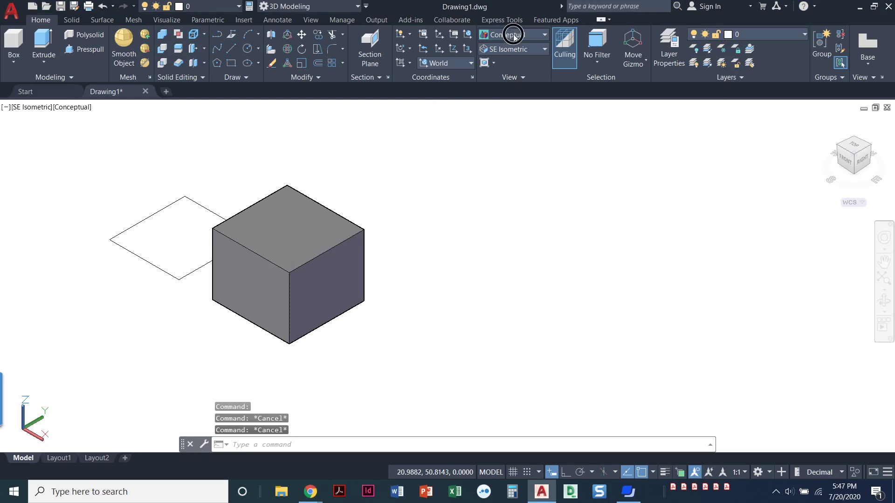
left_click(494, 34)
left_click(500, 62)
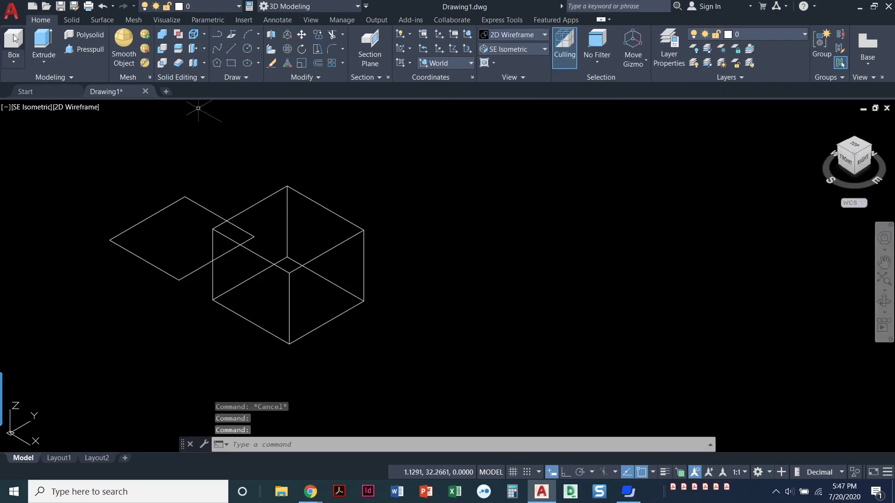
Copy the box three times, placing copies upper middle, upper right and lower right
type("co")
key("Return")
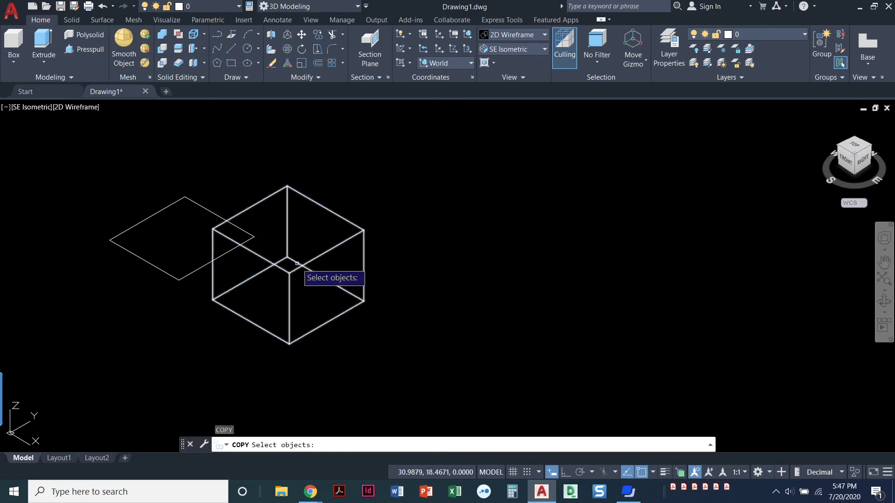
left_click(297, 257)
key("Return")
left_click(297, 261)
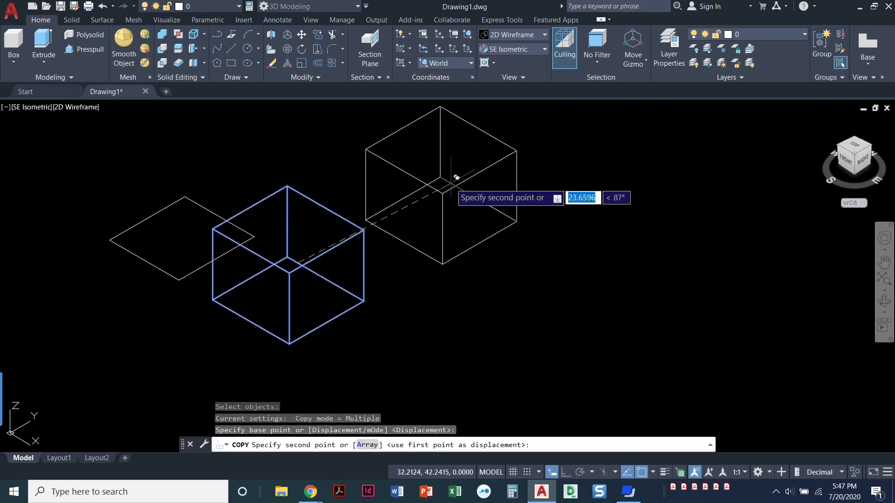
left_click(460, 183)
left_click(662, 183)
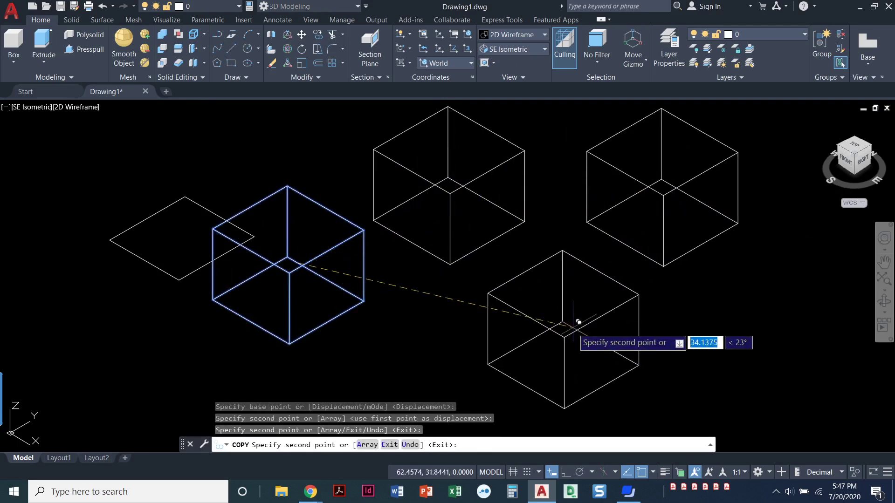
left_click(577, 328)
key("Escape")
Put the upper middle copy on the blue layer and the upper right copy on green
left_click(489, 210)
left_click(436, 176)
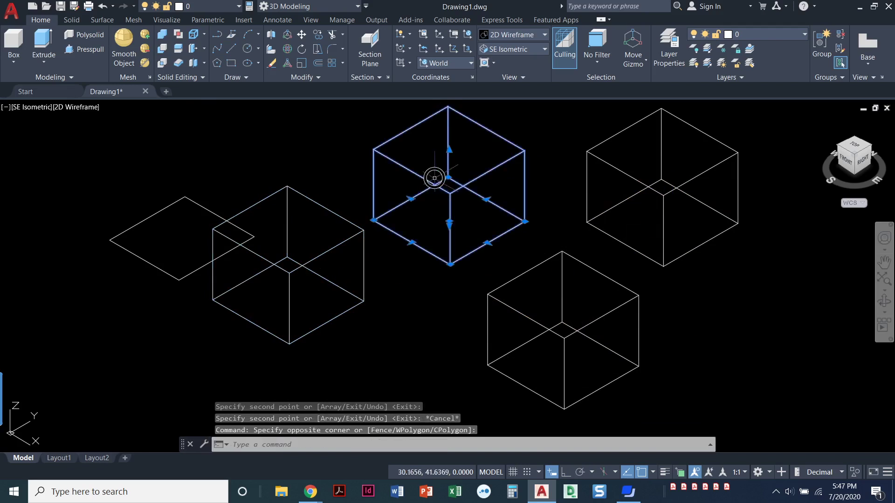
left_click(750, 34)
left_click(746, 59)
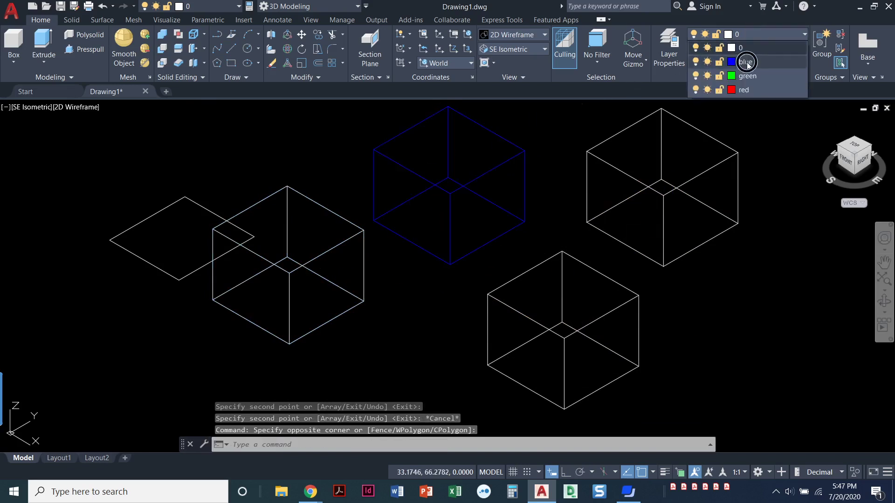
key("Escape")
left_click(733, 149)
left_click(753, 35)
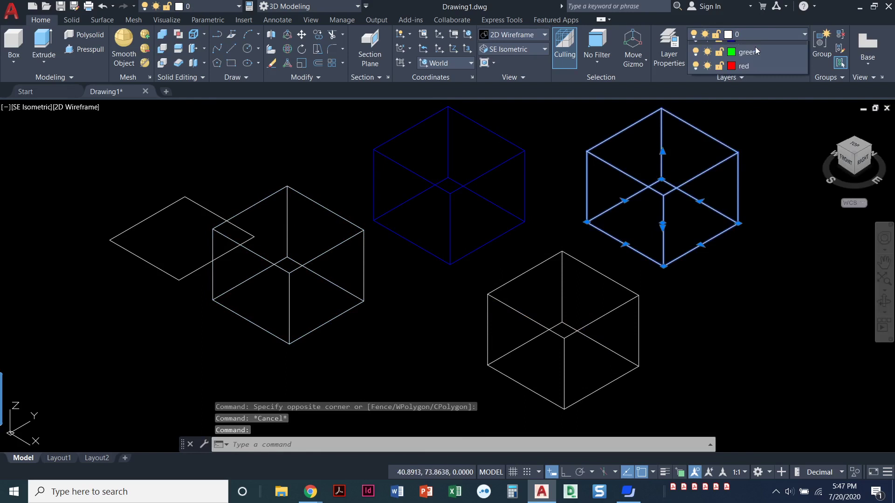
left_click(751, 74)
key("Escape")
Put the lower right copy on the red layer
left_click(655, 312)
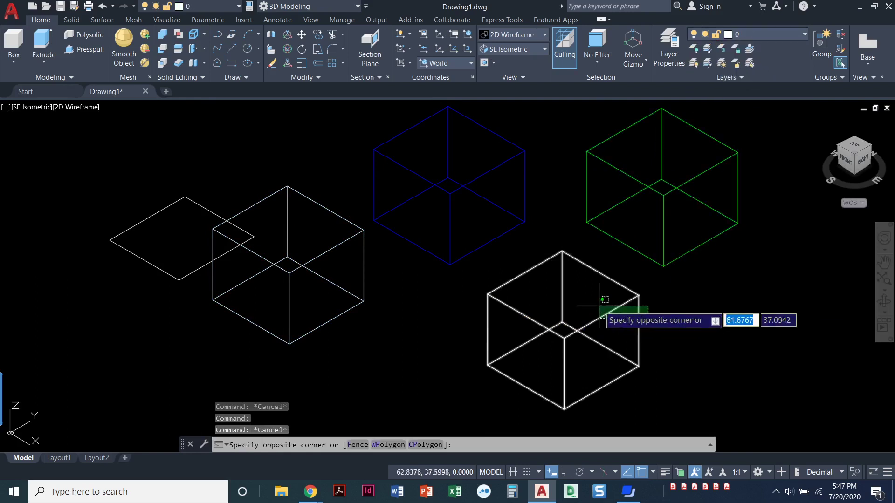
left_click(606, 298)
left_click(750, 34)
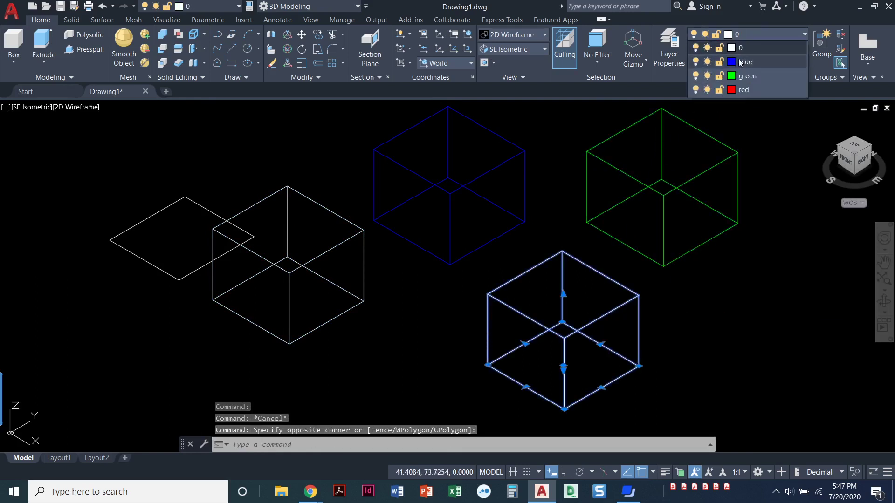
left_click(746, 89)
key("Escape")
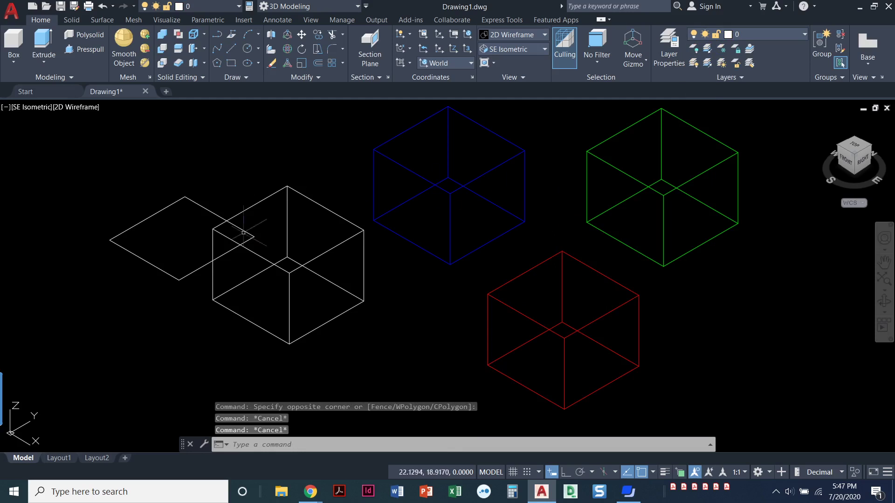
Delete the flat rectangle and shift the view left
left_click(140, 258)
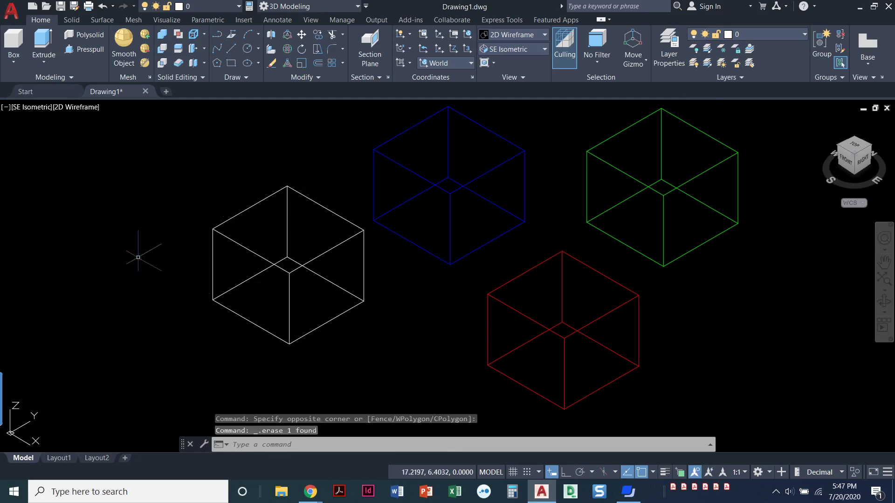
key("Delete")
middle_click_drag(174, 251, 92, 245)
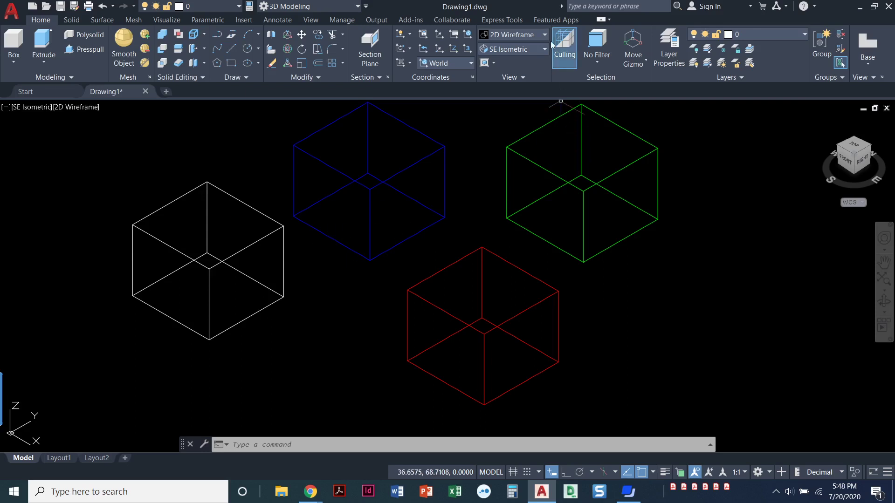
Apply the Conceptual visual style so the grey, blue, green and red cubes appear shaded
left_click(524, 36)
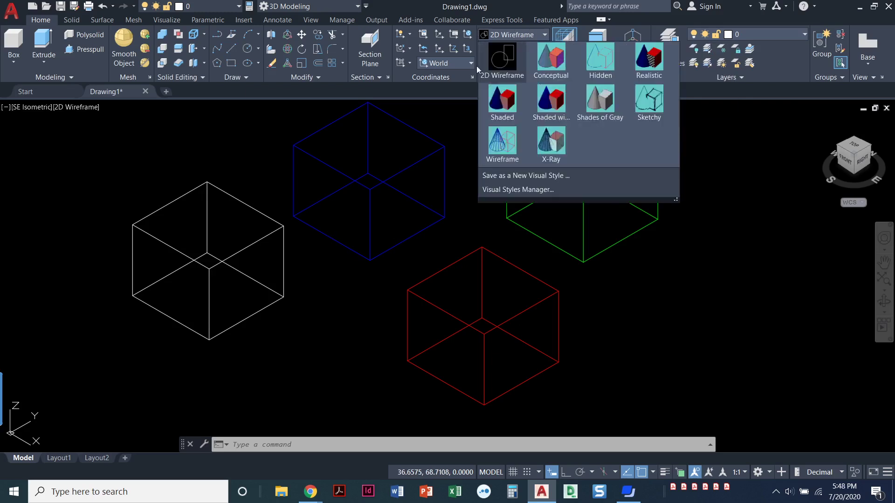
left_click(478, 69)
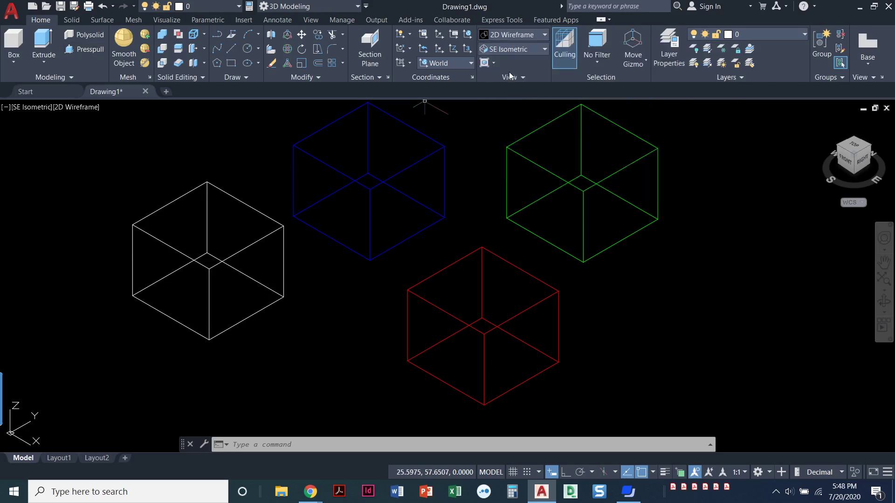
left_click(528, 37)
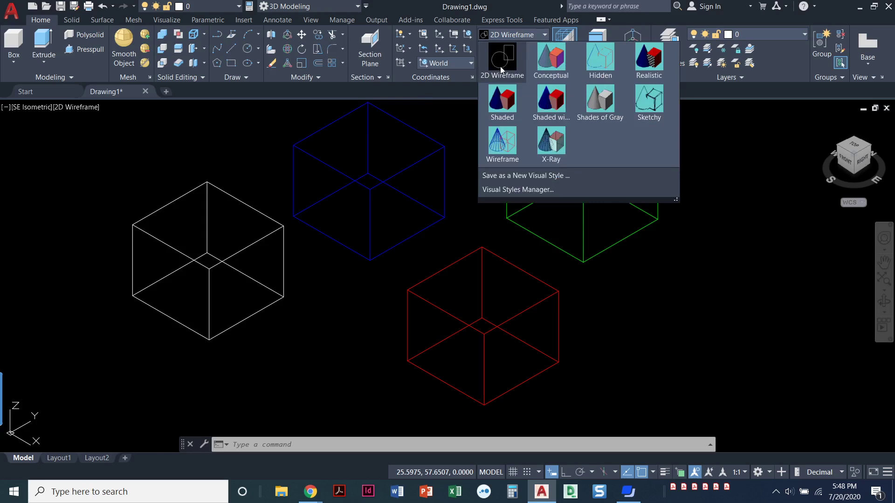
left_click(553, 61)
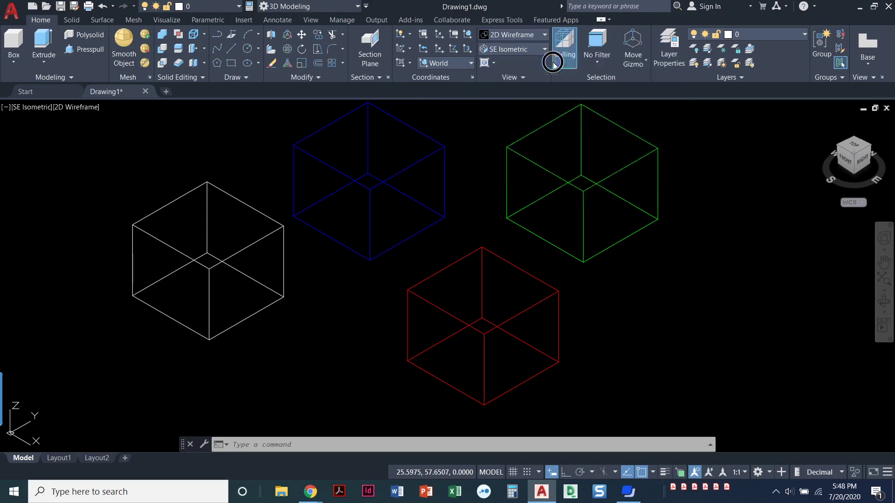
middle_click_drag(724, 268, 714, 278)
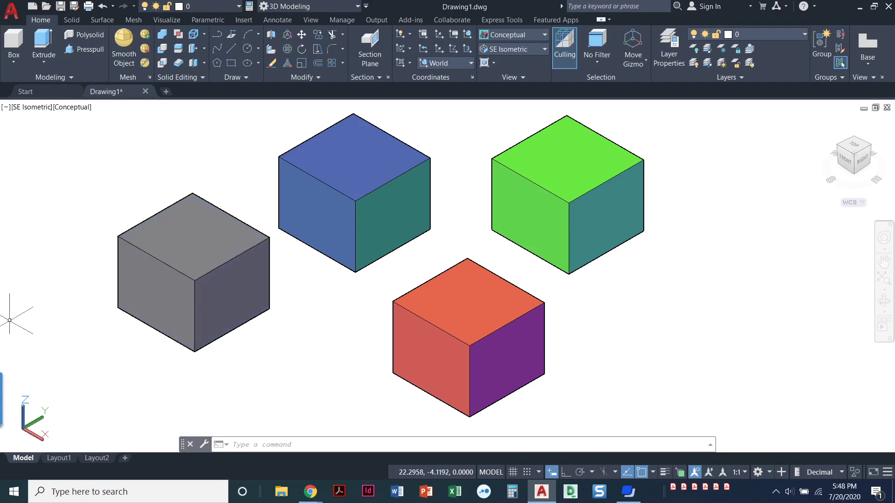
Check the layer list and briefly select the red cube without changing anything
left_click(776, 35)
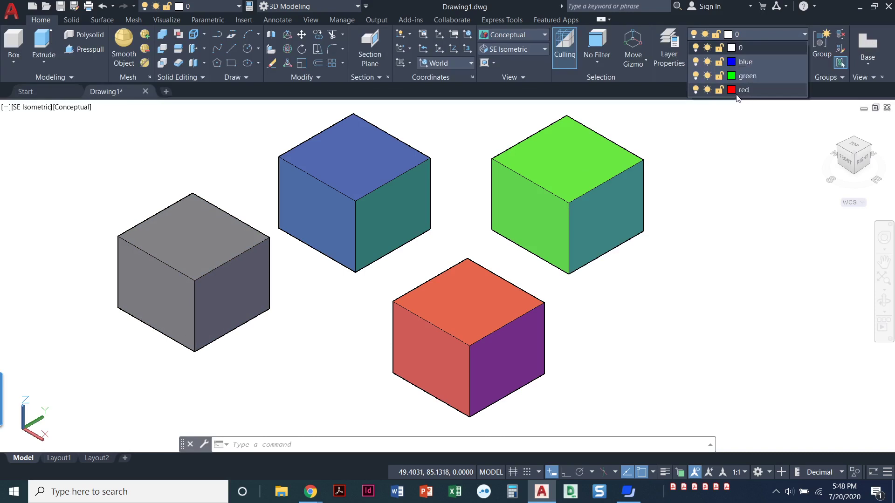
left_click(704, 305)
left_click(425, 359)
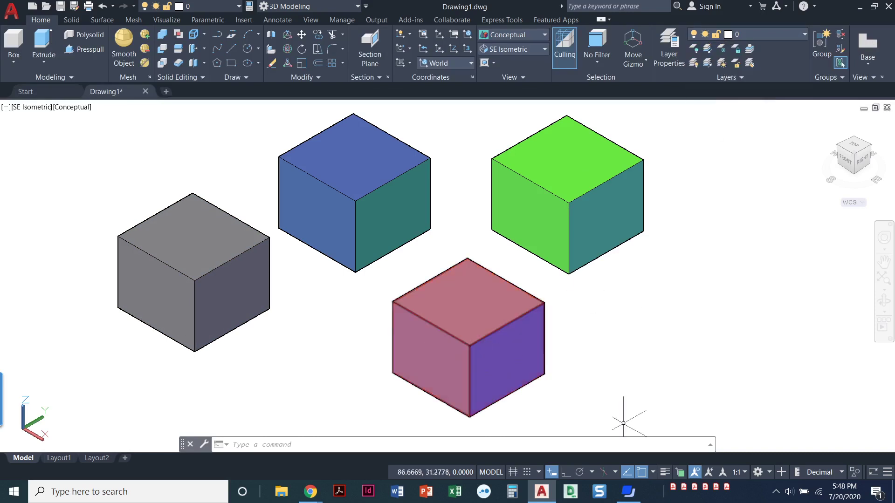
key("Escape")
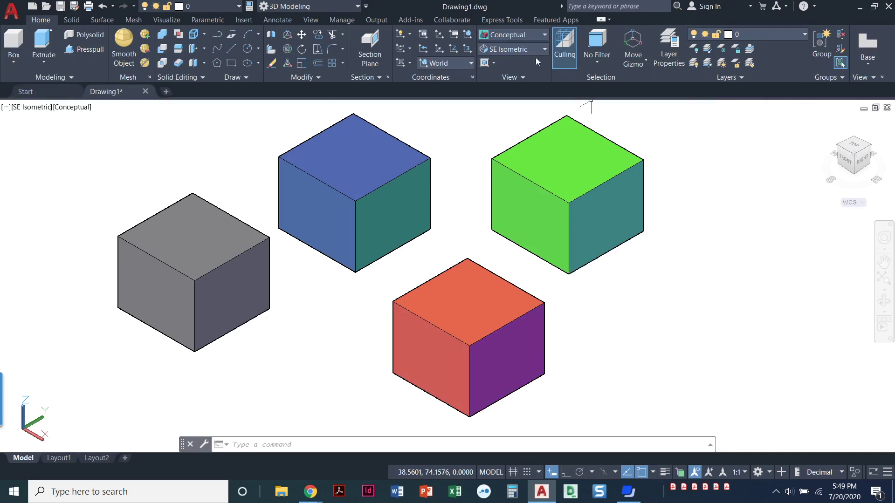
Switch to the Hidden visual style, showing black, blue, green and red outlines on white
left_click(545, 35)
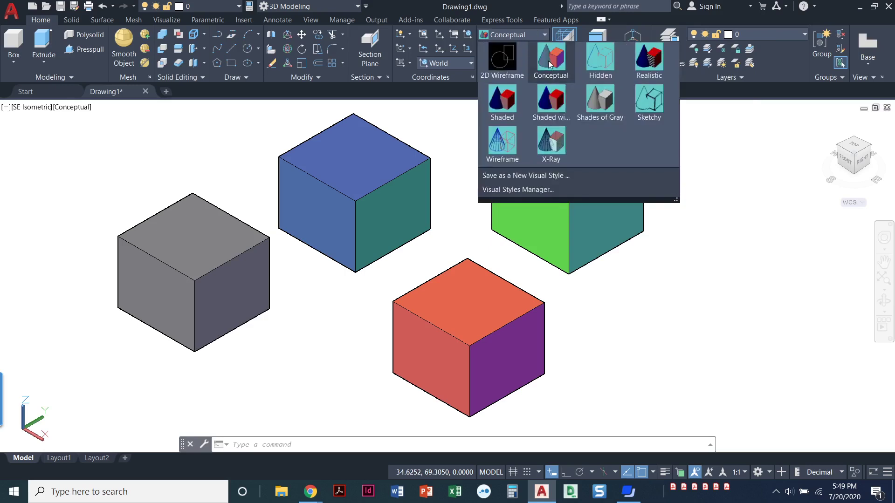
left_click(601, 66)
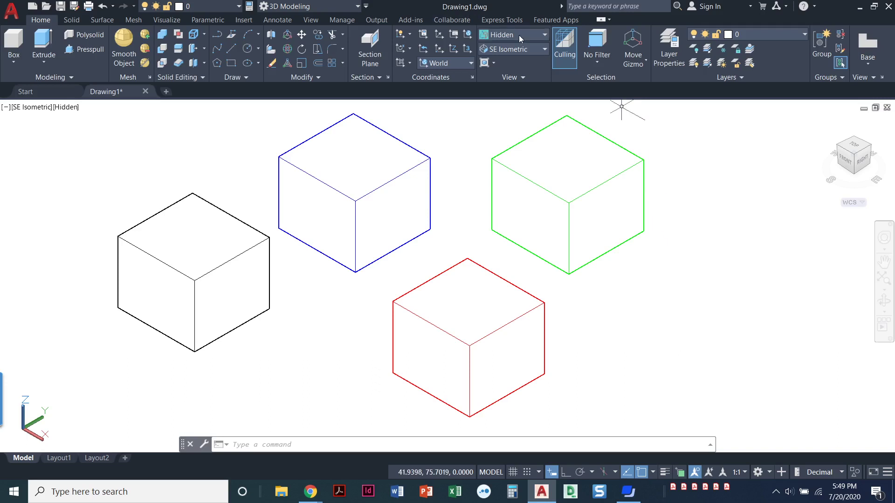
left_click(535, 35)
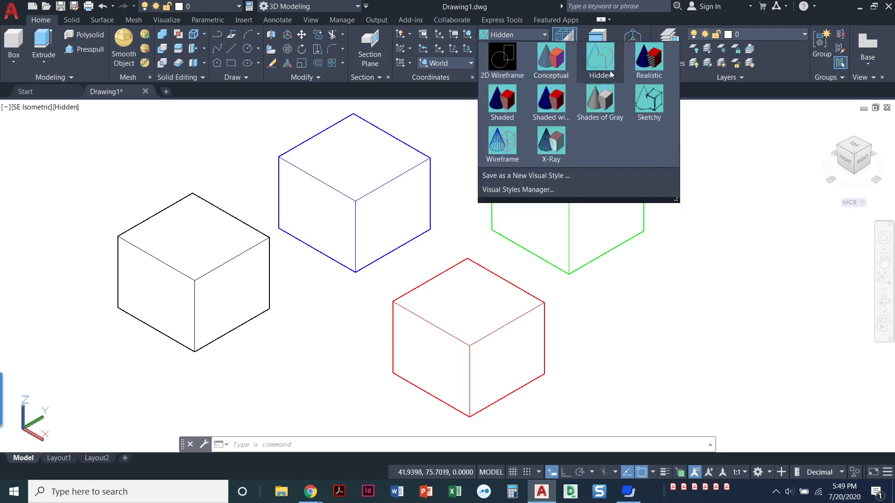
Apply the Realistic visual style, rendering the cubes as solid black, blue, green and red blocks
left_click(649, 58)
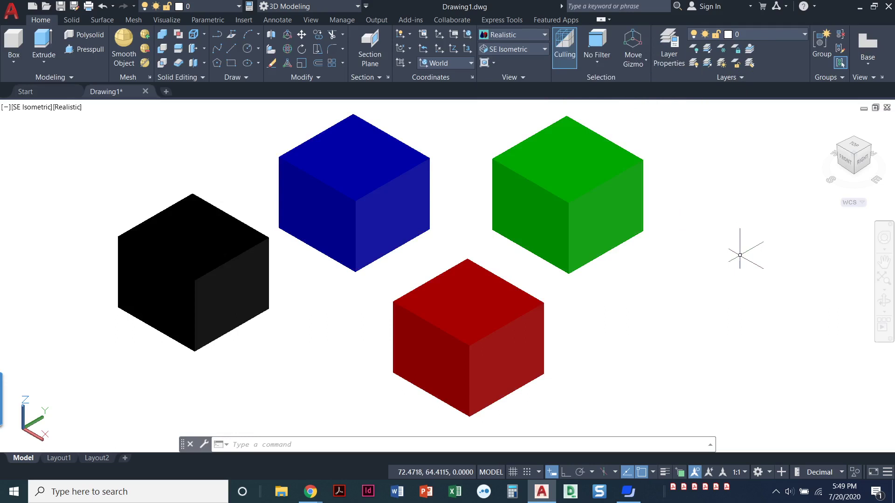
Try the Shaded visual style, then settle on Shaded with edges for the four cubes
left_click(544, 35)
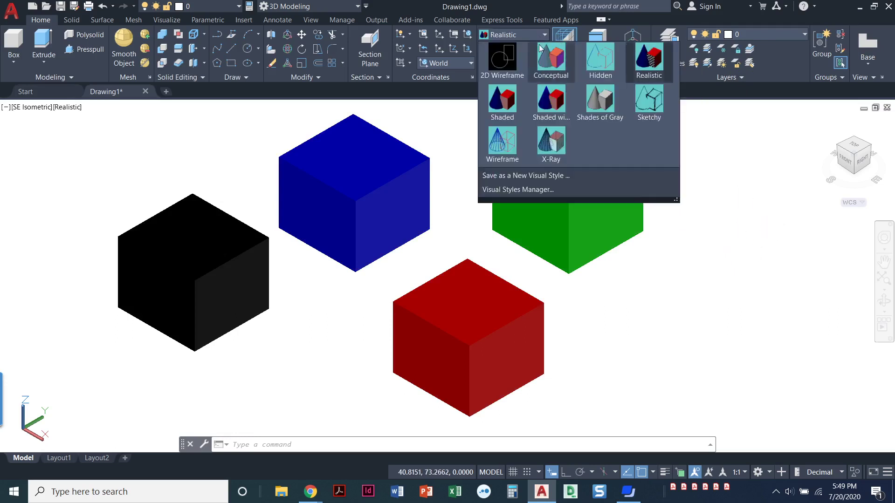
left_click(507, 102)
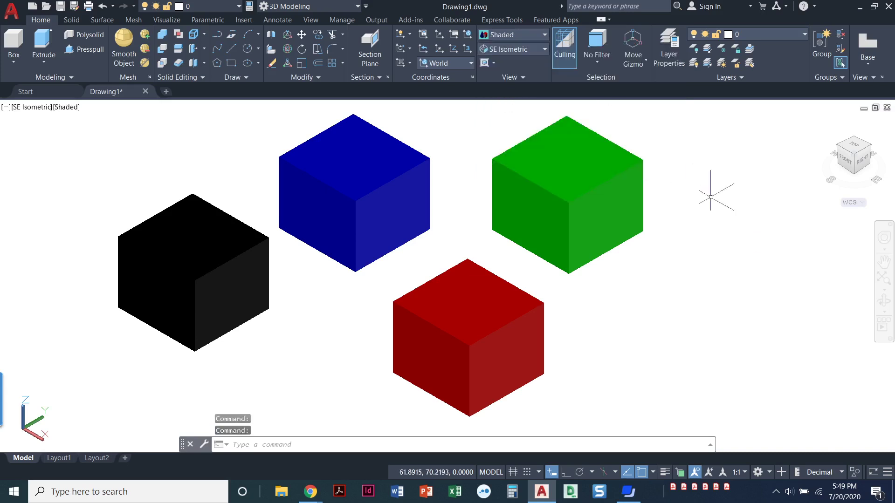
left_click(527, 35)
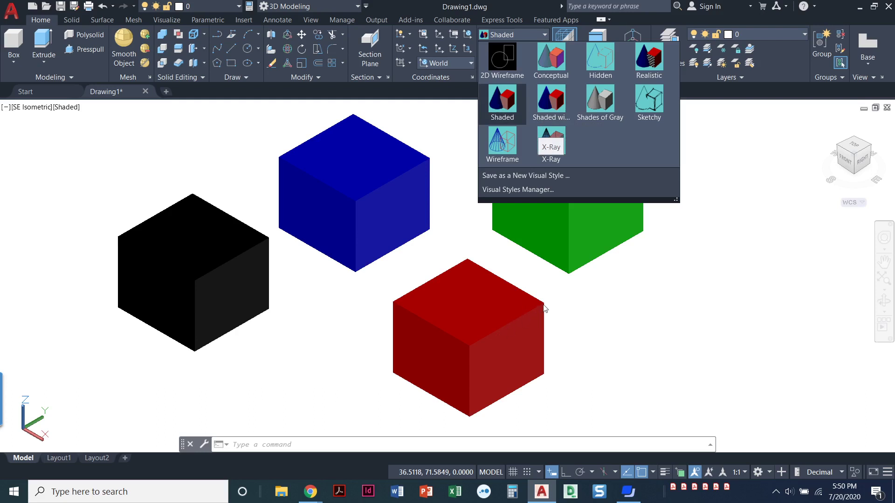
left_click(554, 105)
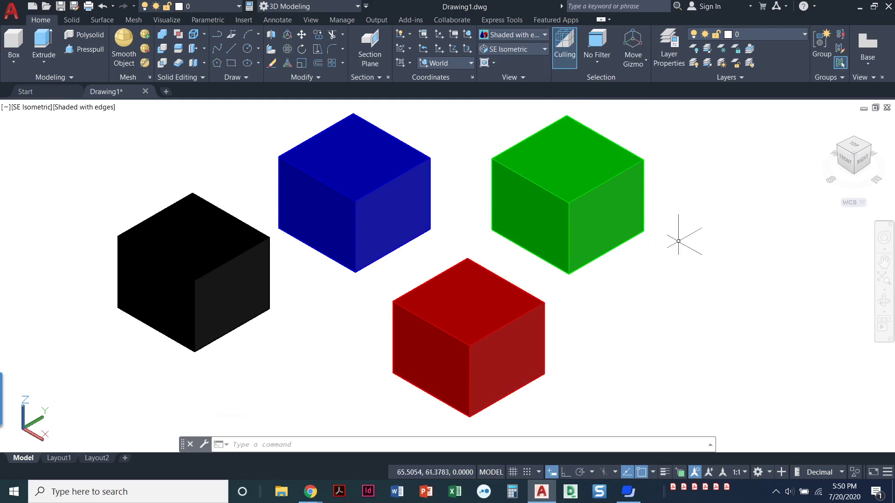
left_click(541, 35)
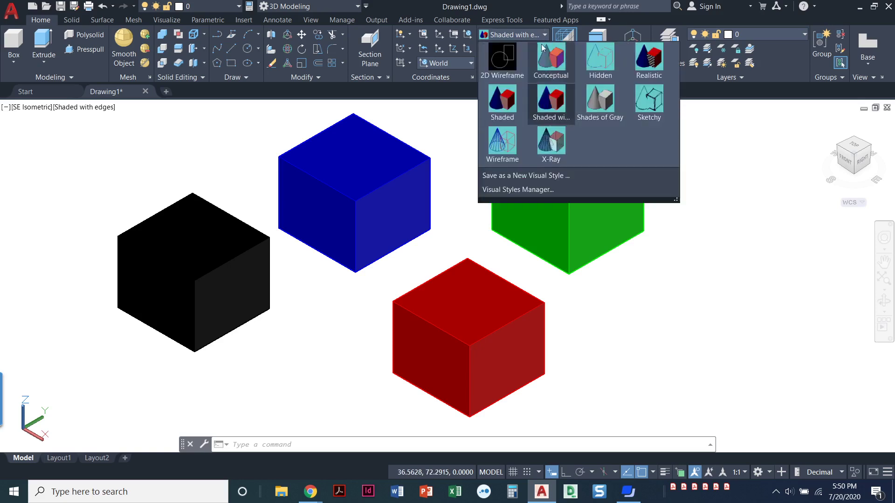
Render the cubes in Shades of Gray, then switch to the hand-drawn Sketchy style
left_click(597, 101)
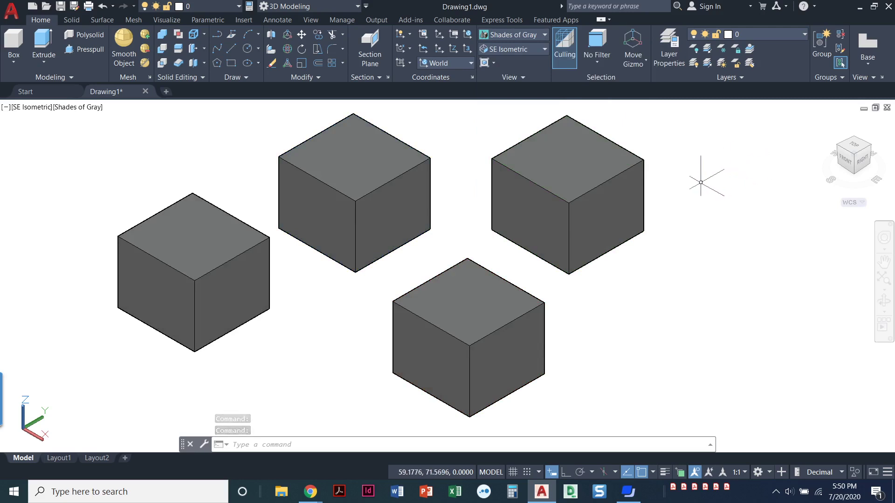
left_click(522, 33)
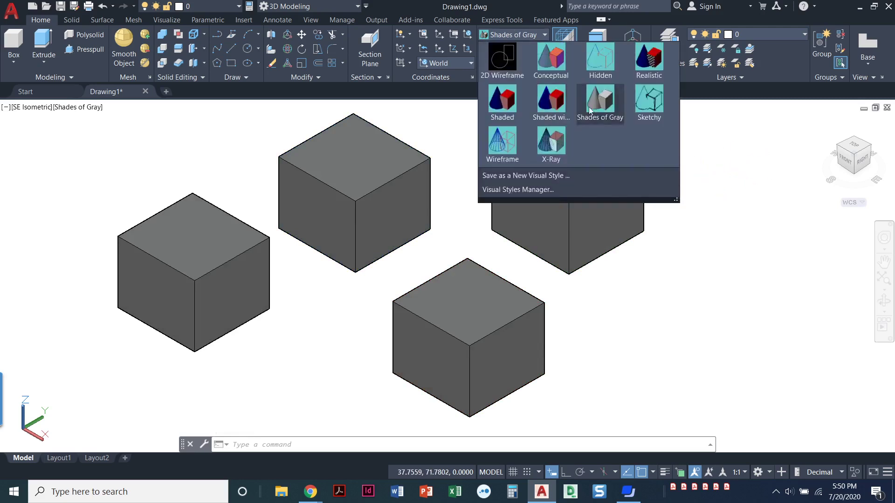
left_click(658, 108)
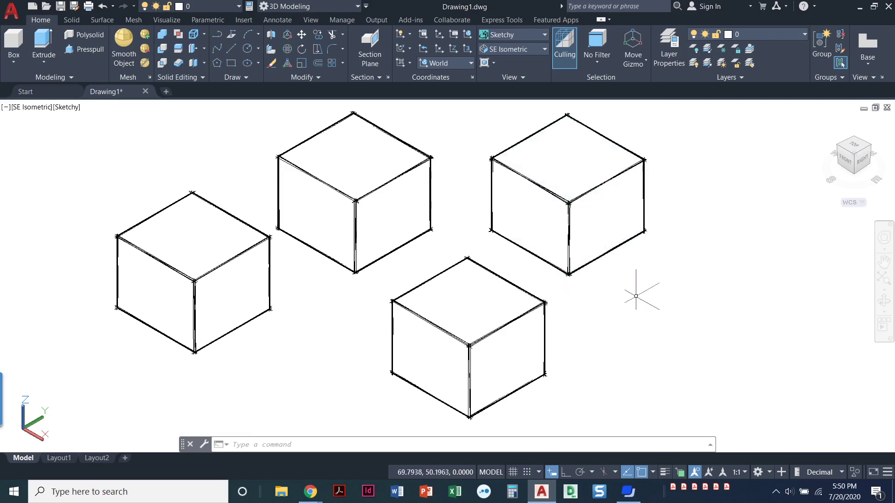
left_click(532, 34)
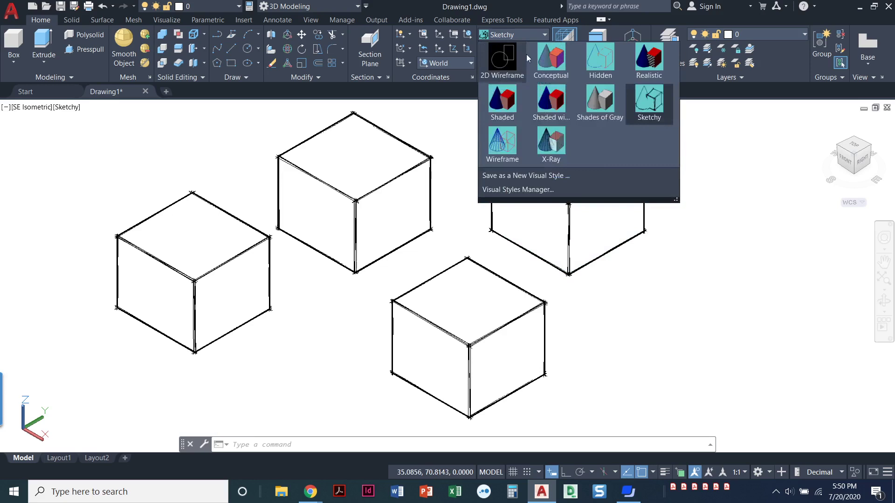
Cycle the cubes through Wireframe, 2D Wireframe, and back to Wireframe visual styles
left_click(508, 148)
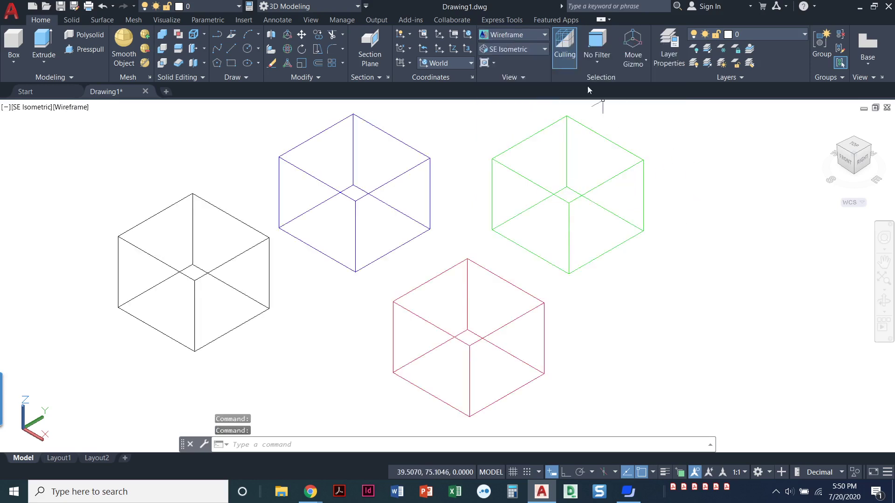
left_click(524, 36)
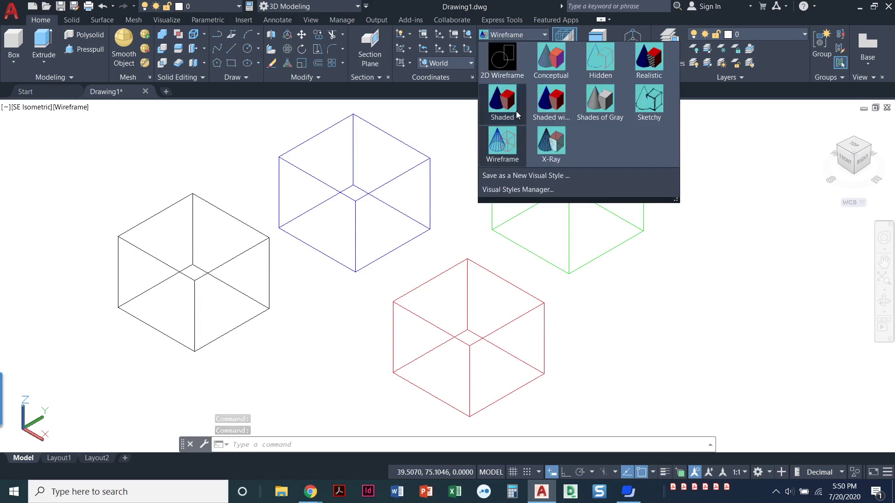
left_click(496, 62)
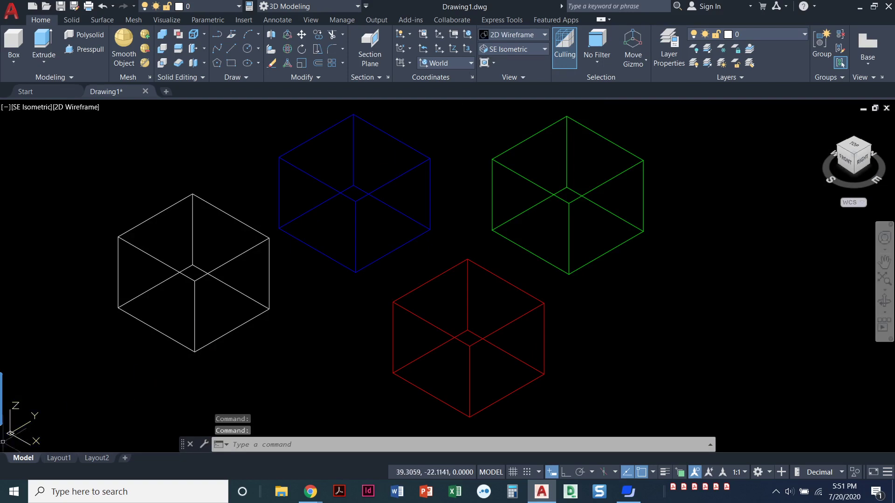
left_click(524, 35)
left_click(500, 147)
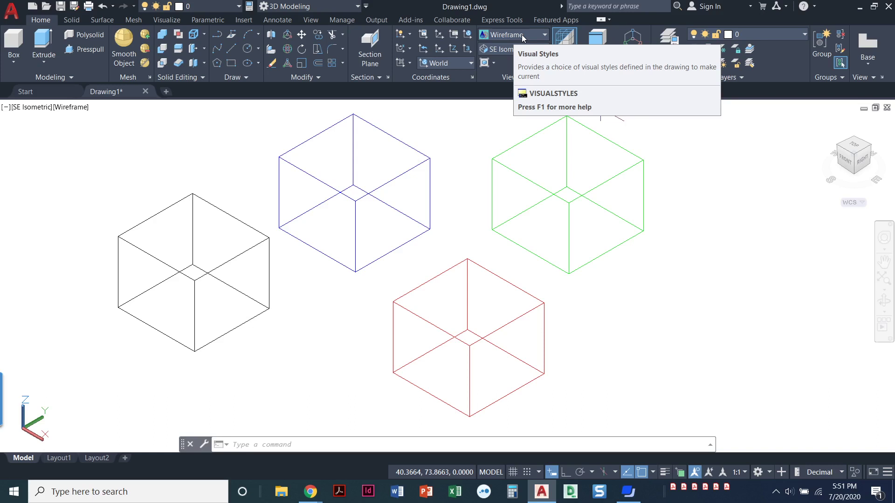
left_click(522, 36)
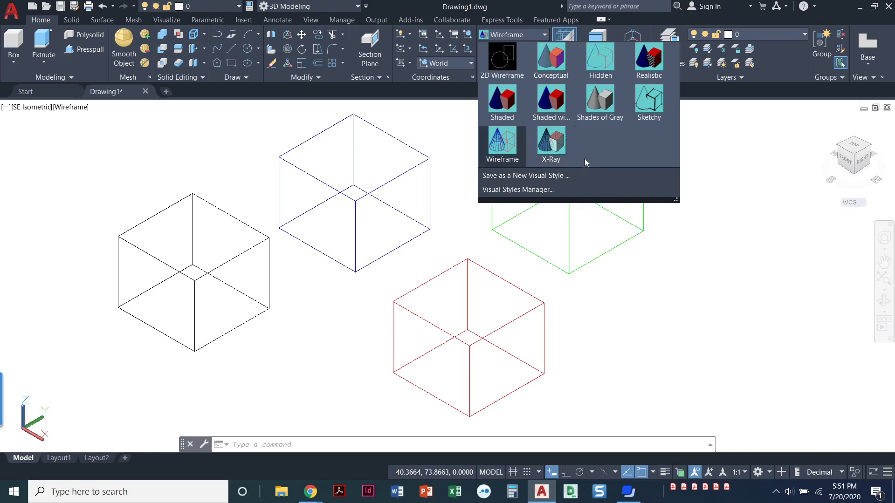
Apply X-Ray, then move the red cube from its left corner to overlap the green cube
left_click(555, 155)
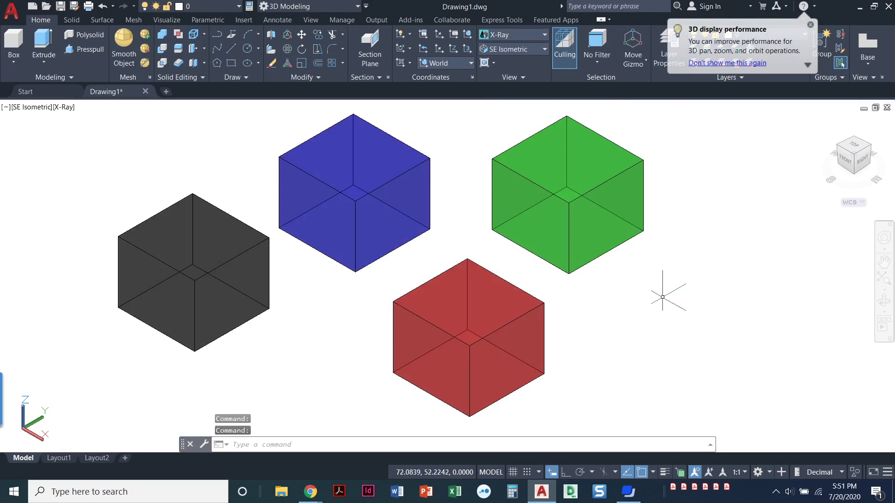
type("m")
key("Return")
left_click(621, 329)
left_click(499, 301)
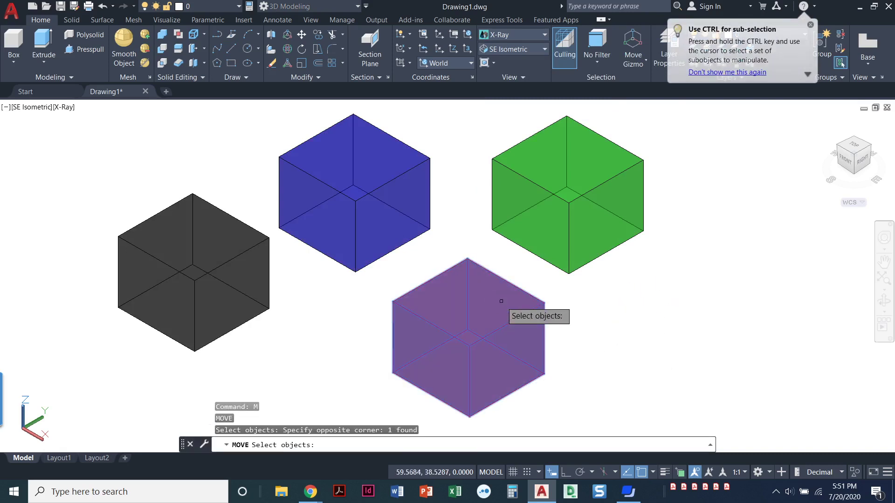
key("Return")
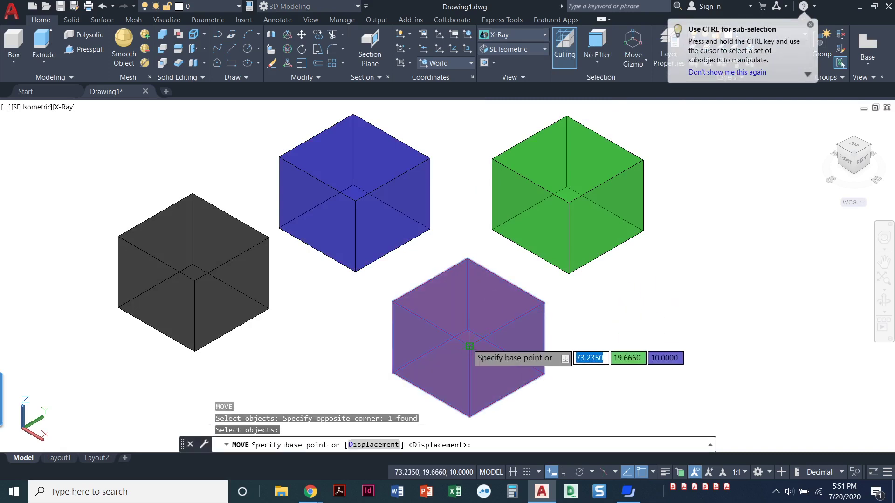
left_click(393, 301)
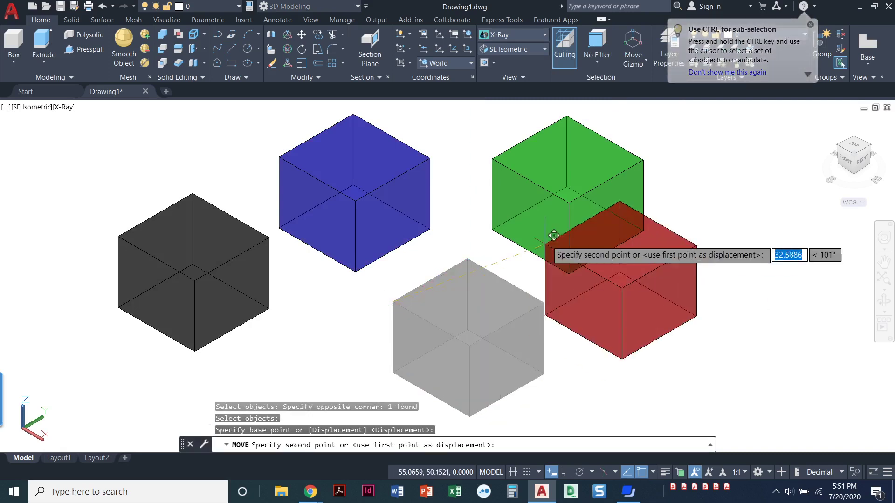
left_click(613, 199)
key("Escape")
key("Escape")
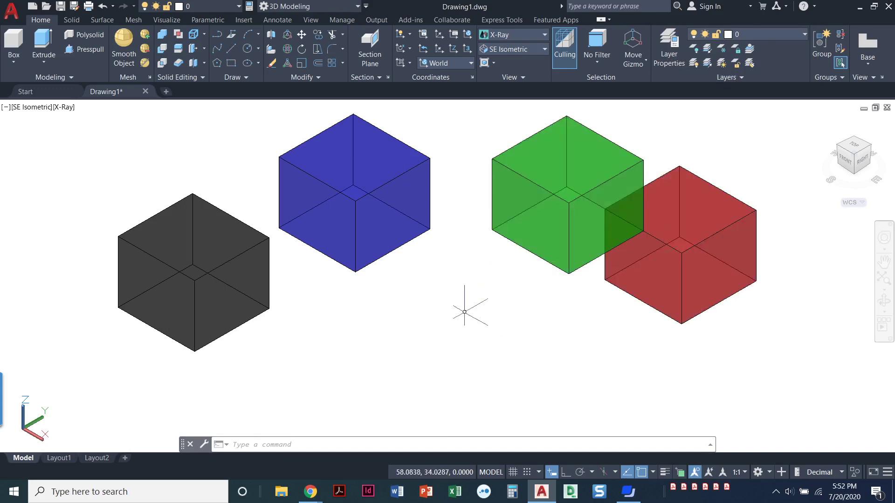
Apply Conceptual shading, then toggle Face Opacity on and back off in the Visualize tab
left_click(531, 34)
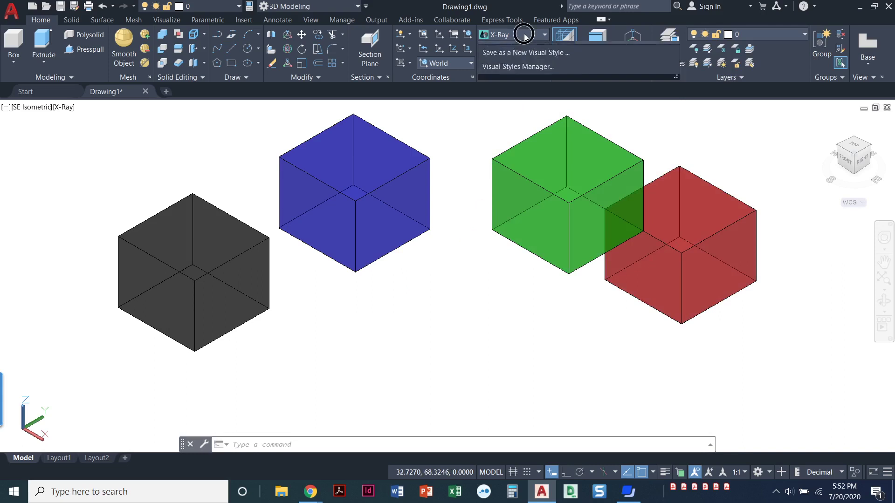
left_click(540, 61)
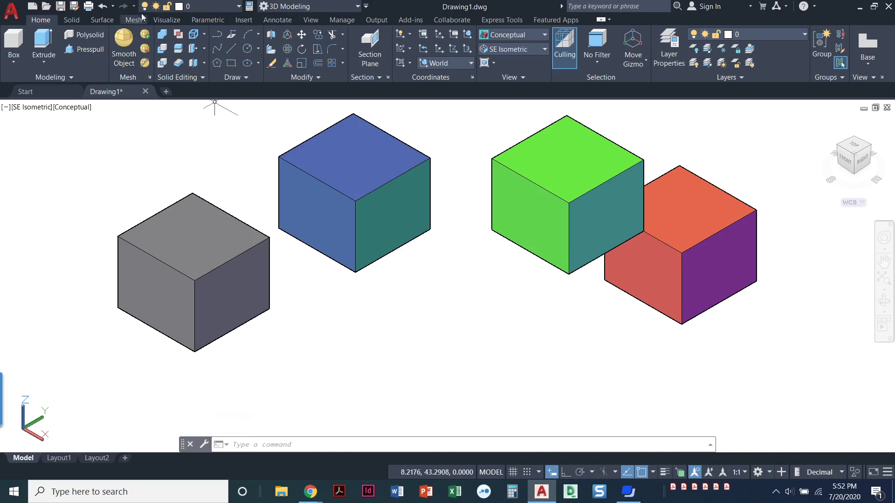
left_click(170, 20)
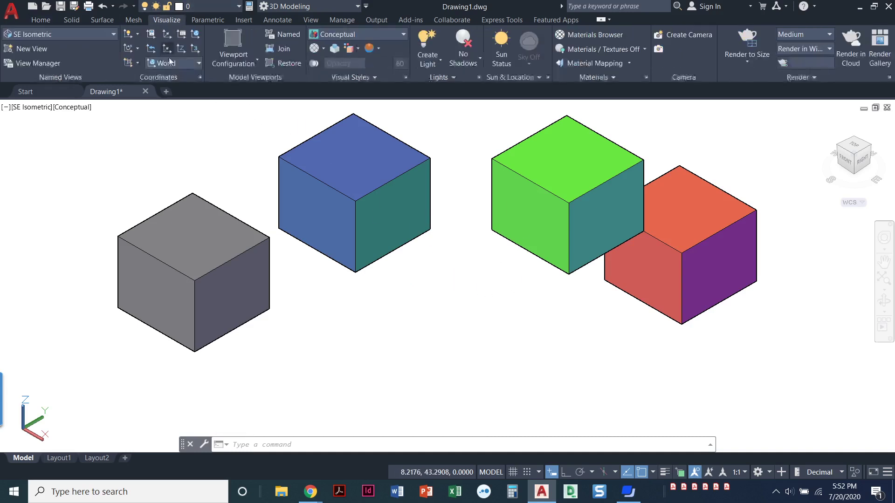
left_click(313, 63)
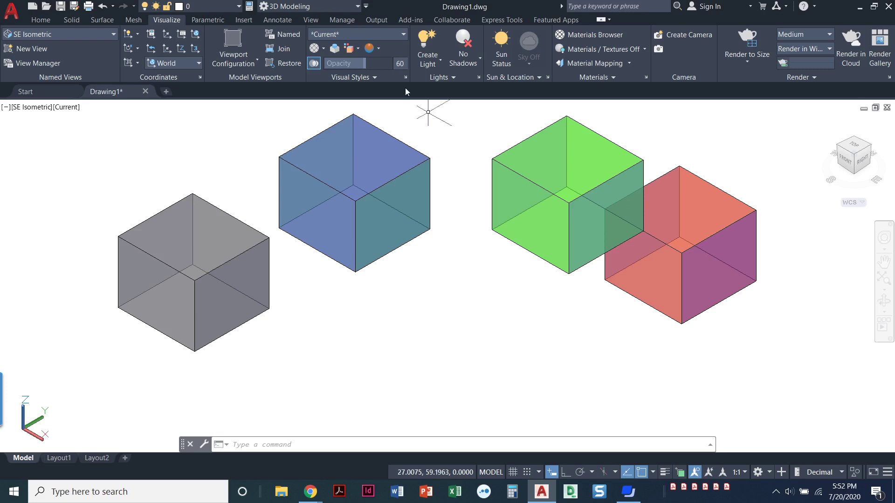
left_click(313, 64)
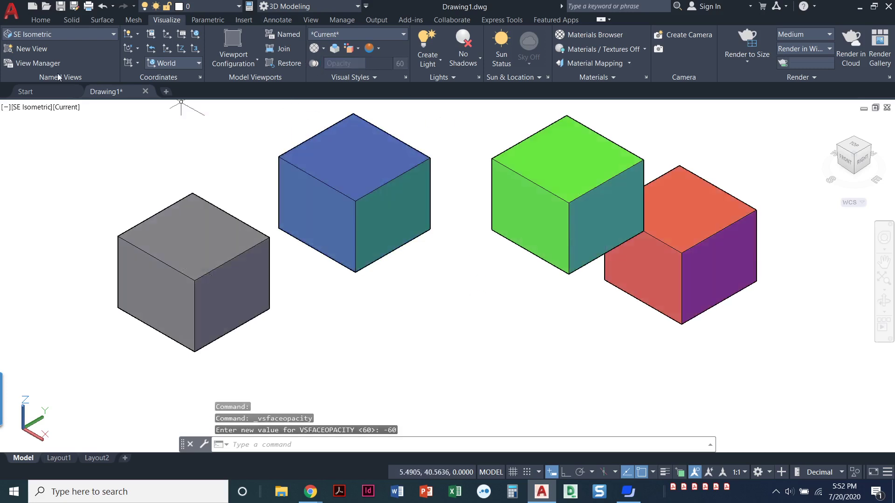
left_click(41, 20)
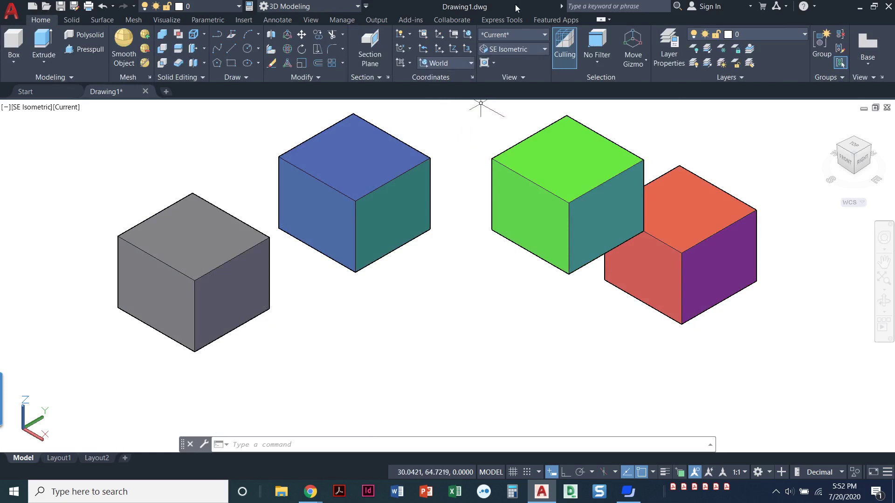
Reapply the named Conceptual visual style in place of the modified Current style
left_click(524, 35)
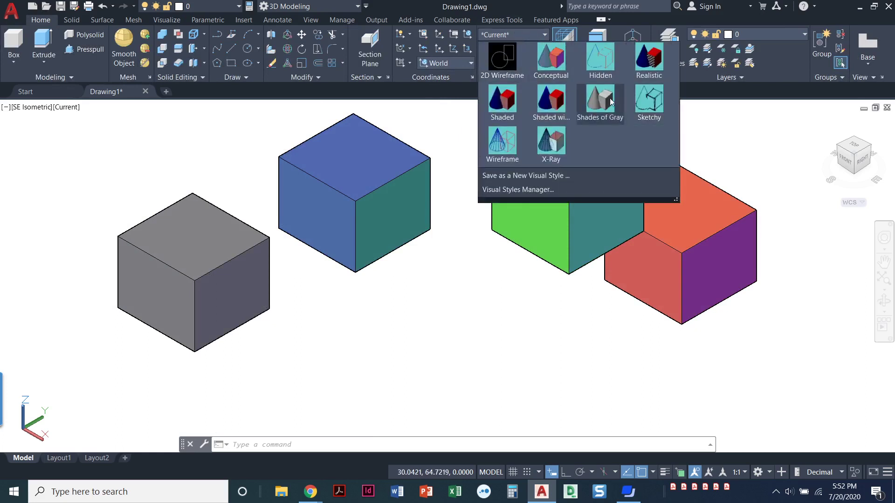
left_click(461, 275)
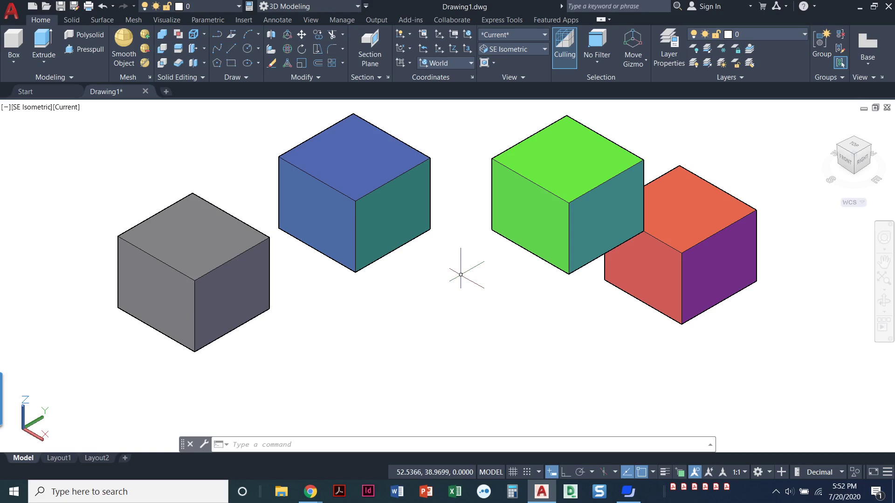
left_click(544, 35)
left_click(544, 68)
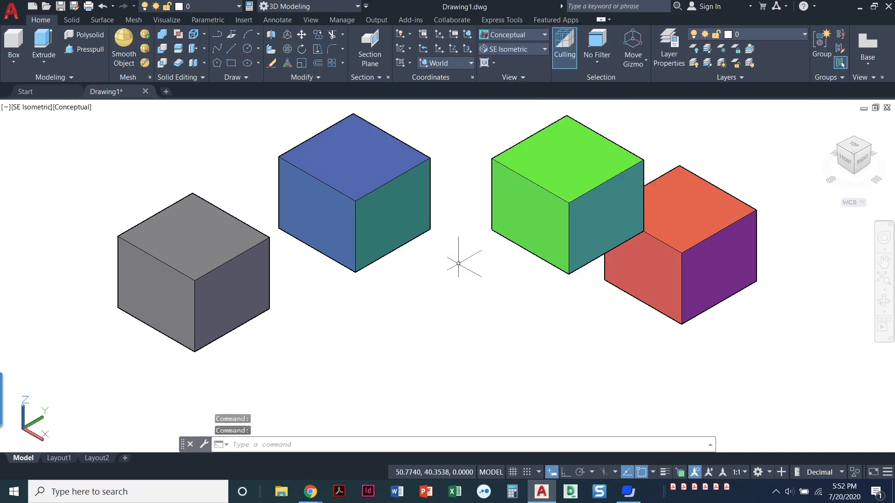